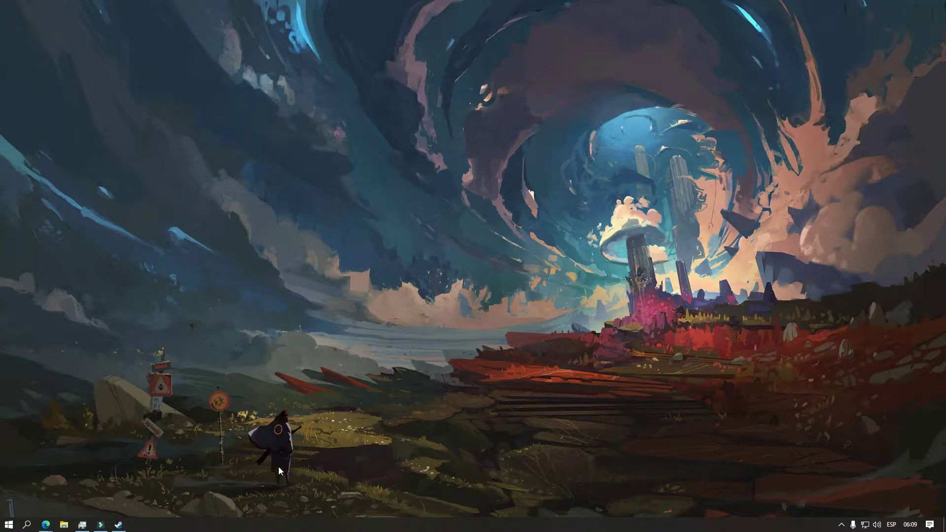
Switch to the browser and review the blogging-techies.com guide on adding Valorant as a non-Steam game.
key(alt+Tab)
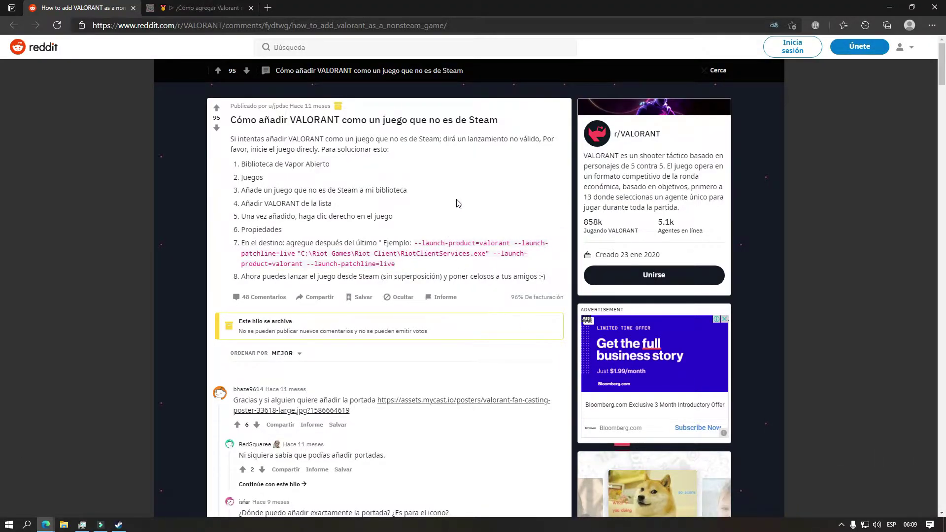
click(212, 8)
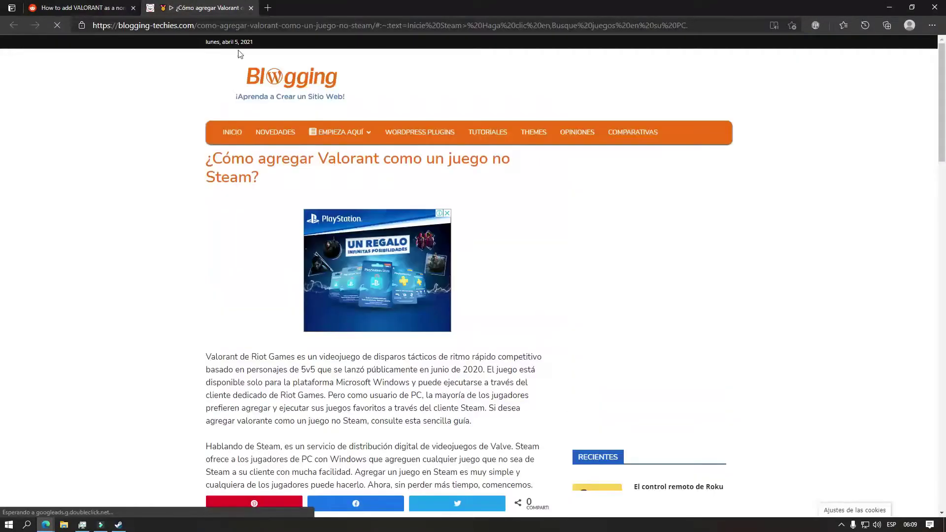
scroll(380, 326, down, 7)
scroll(380, 327, down, 9)
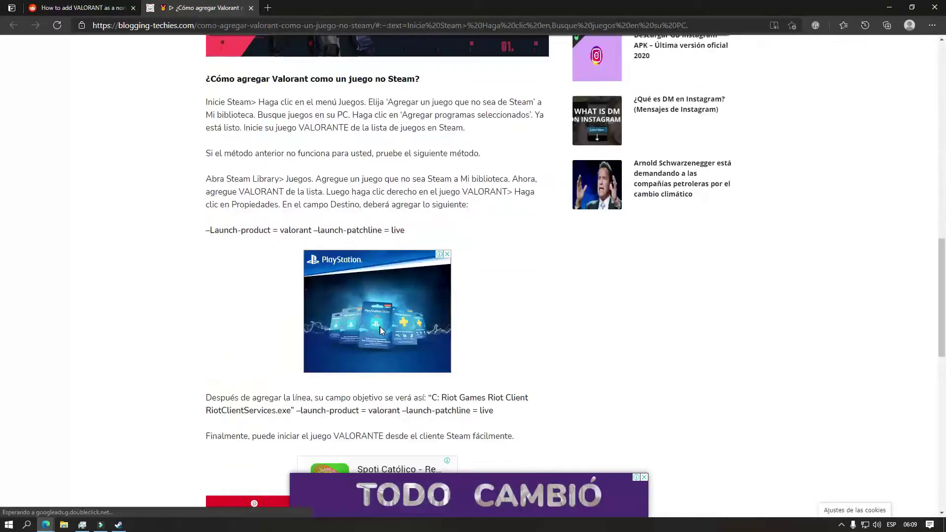
scroll(443, 384, down, 1)
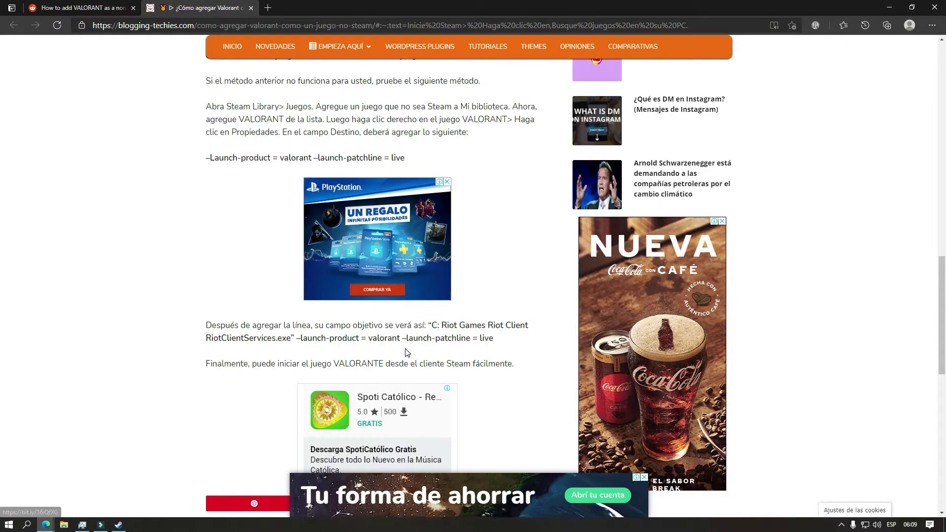
scroll(407, 352, down, 4)
scroll(309, 193, up, 11)
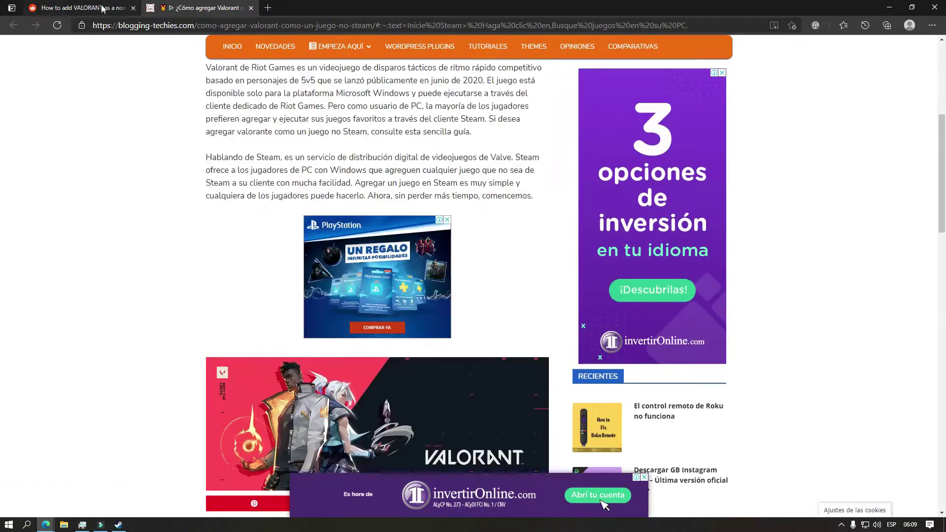
Return to the Reddit guide on adding VALORANT to Steam and check the page's translation options.
click(102, 9)
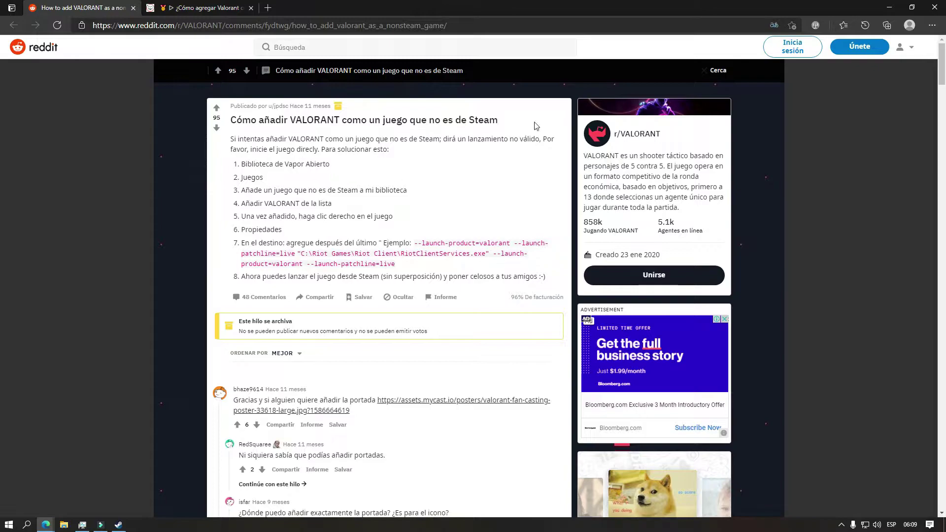
click(775, 25)
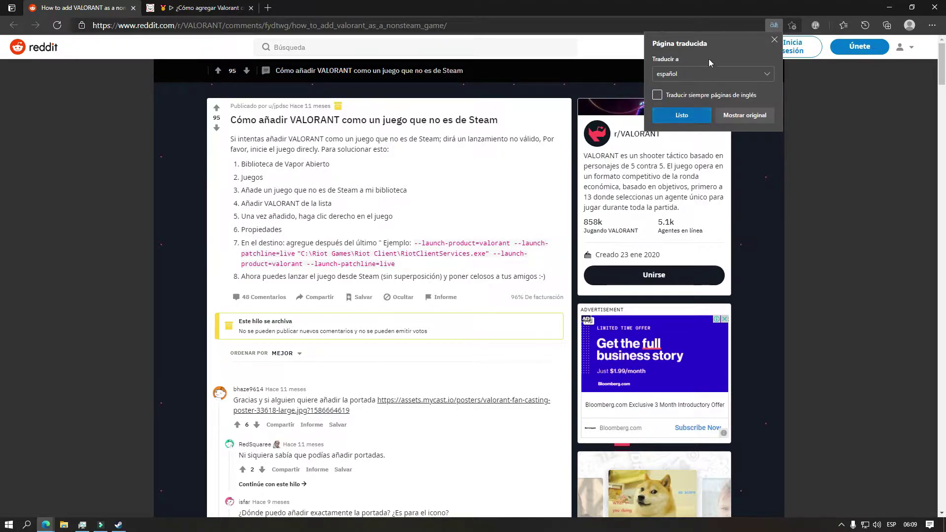
click(395, 214)
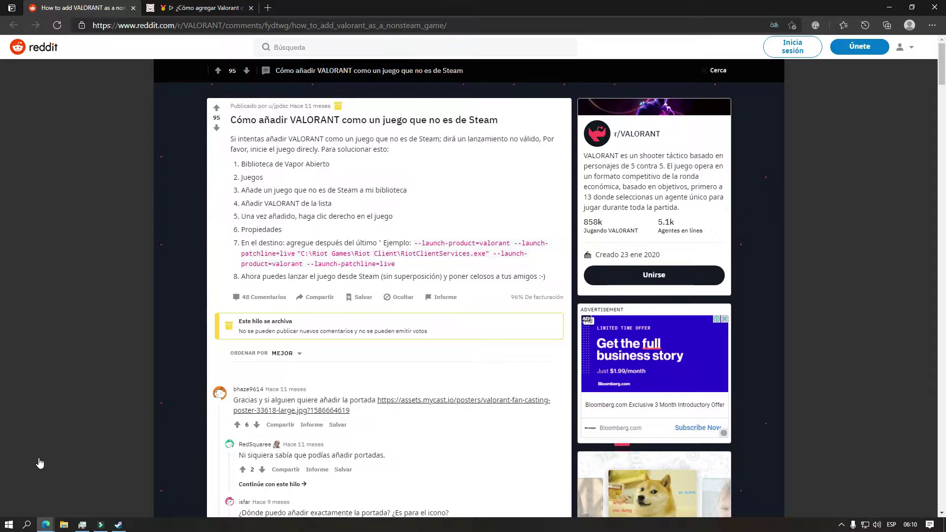
Search Windows for "va" and open the file location of the VALORANT app shortcut.
click(8, 525)
text(va)
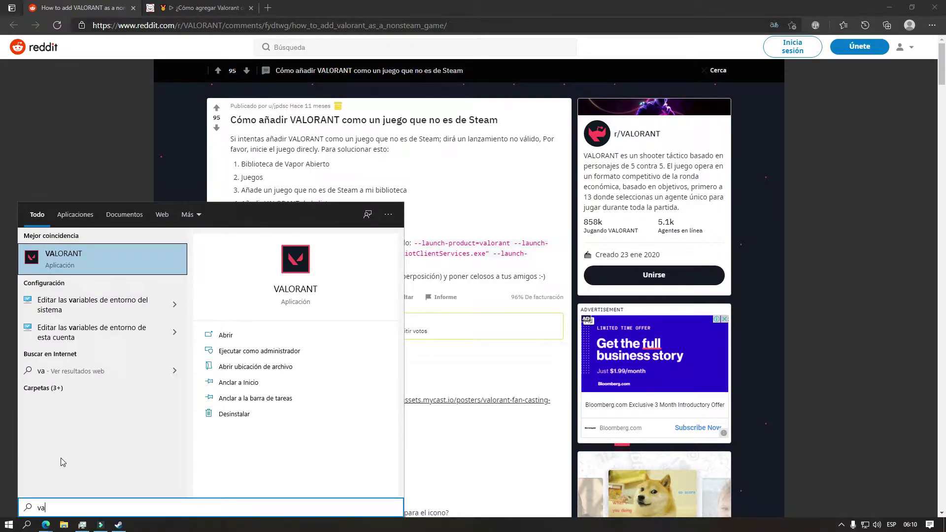
right_click(109, 256)
click(147, 282)
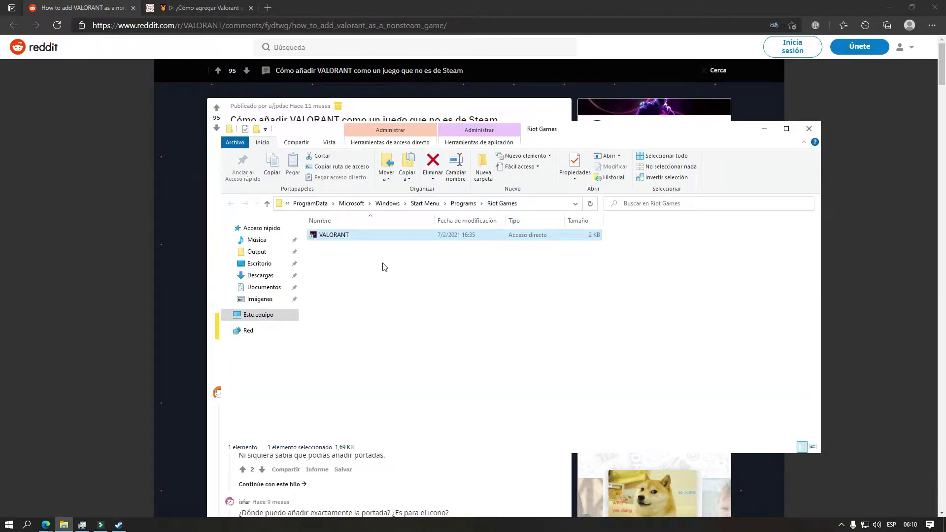
Open the folder the VALORANT shortcut points to and select RiotClientServices.exe.
right_click(371, 236)
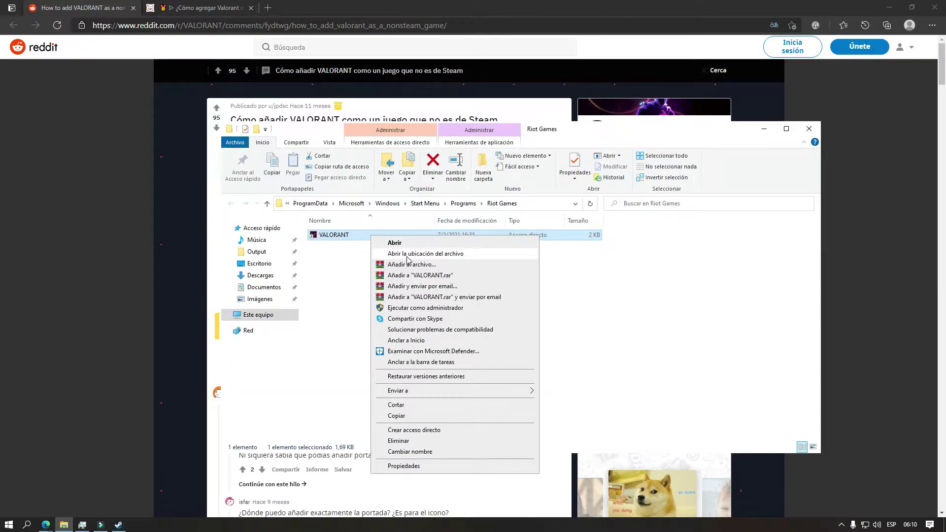
click(411, 254)
drag(427, 394, 375, 276)
click(397, 392)
click(376, 286)
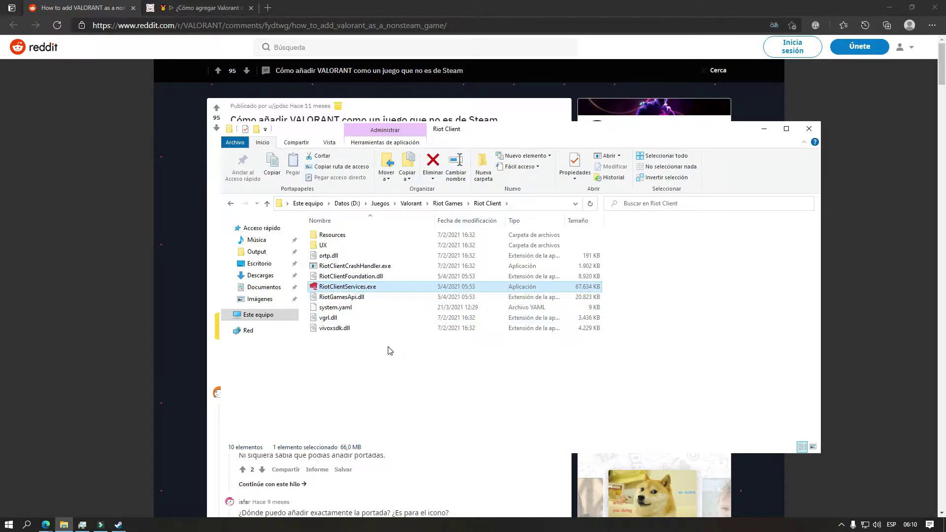
Browse the Riot Games folder to VALORANT\live and locate VALORANT.exe.
click(449, 204)
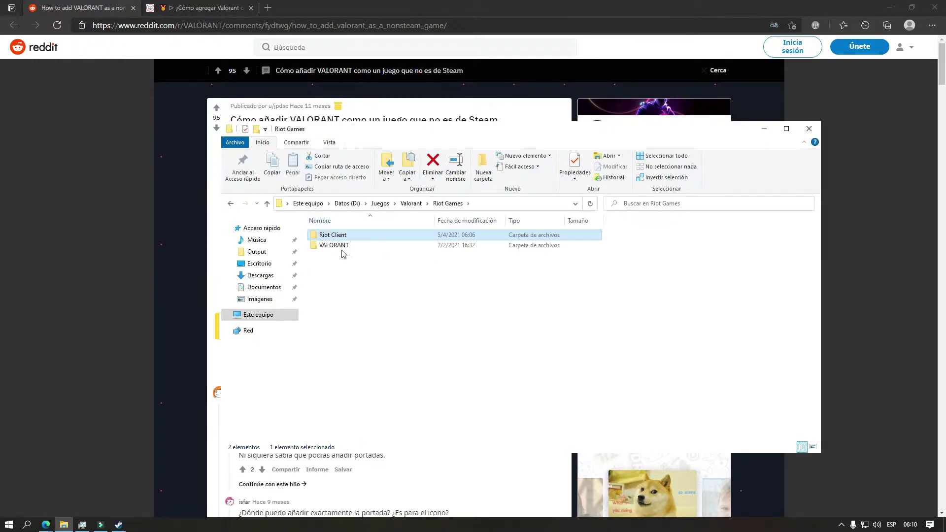
double_click(344, 248)
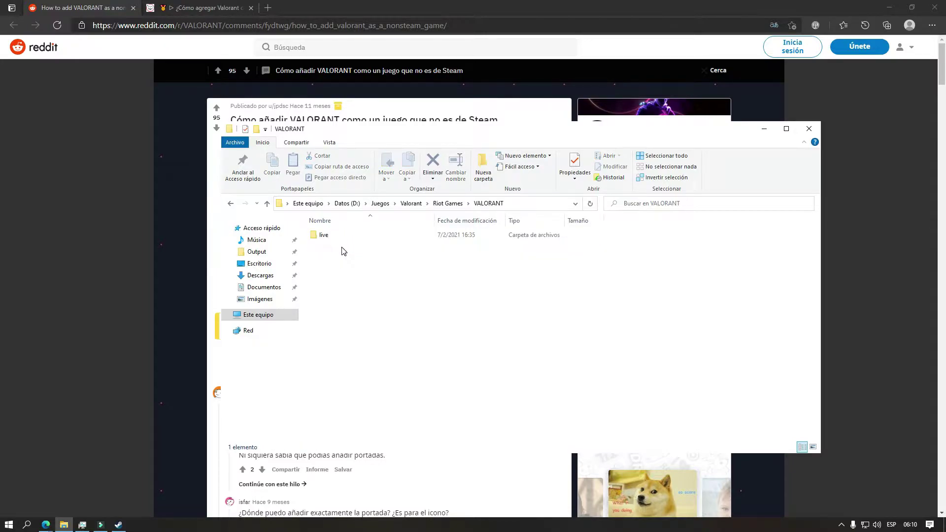
click(450, 205)
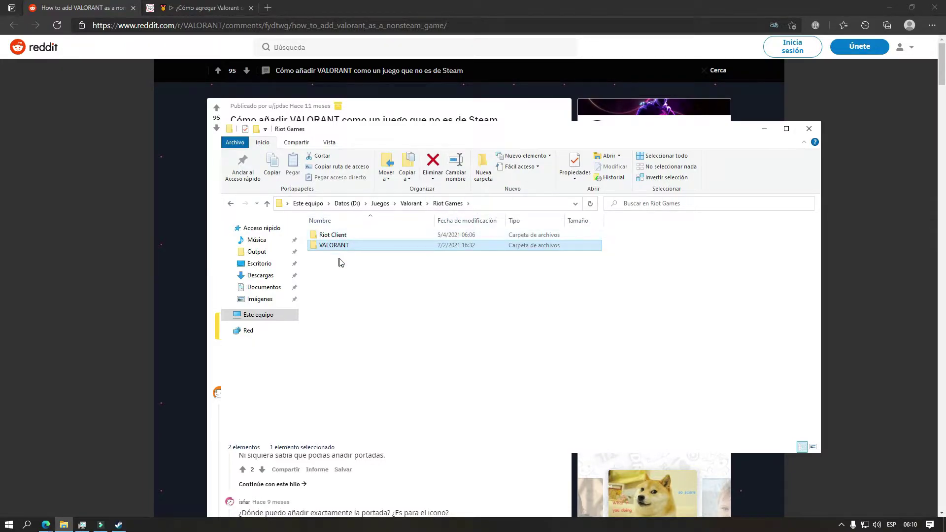
double_click(345, 246)
double_click(323, 235)
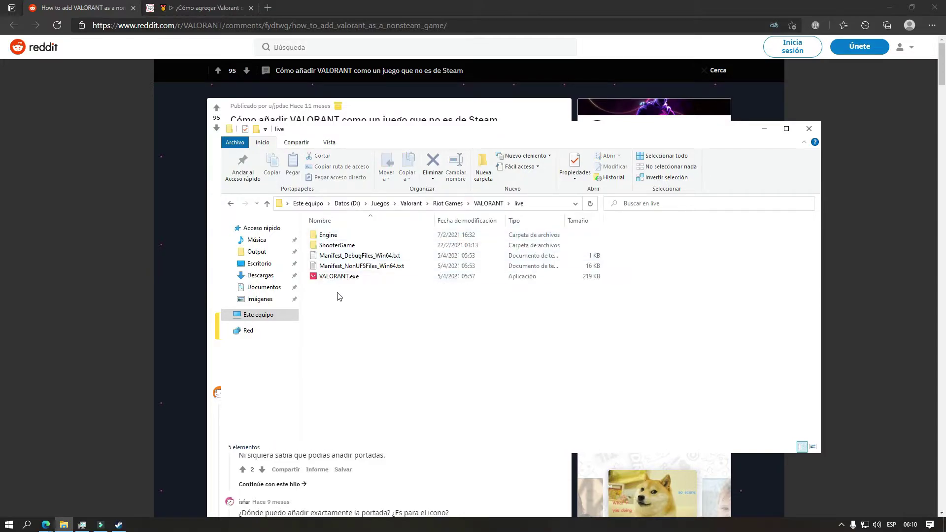
click(340, 277)
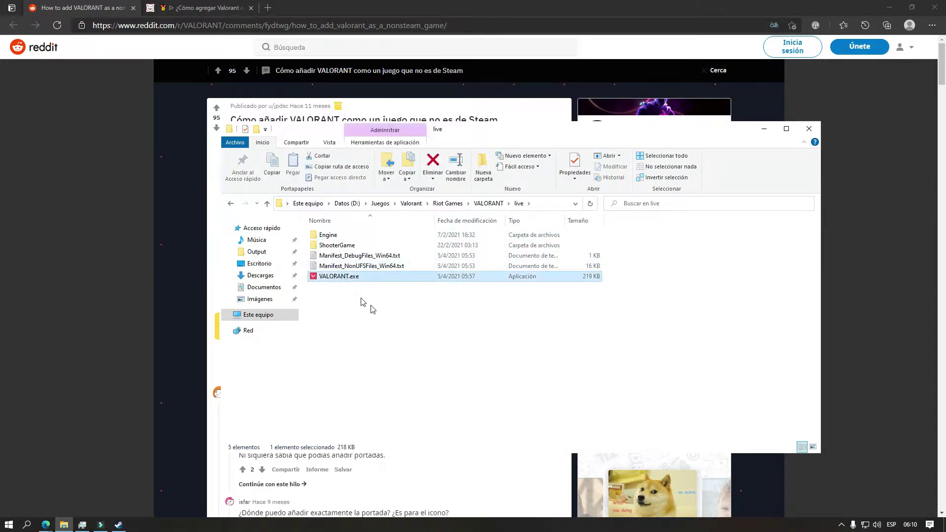
Go back to the Riot Client folder, select RiotClientServices.exe and reposition the window.
click(488, 204)
click(448, 204)
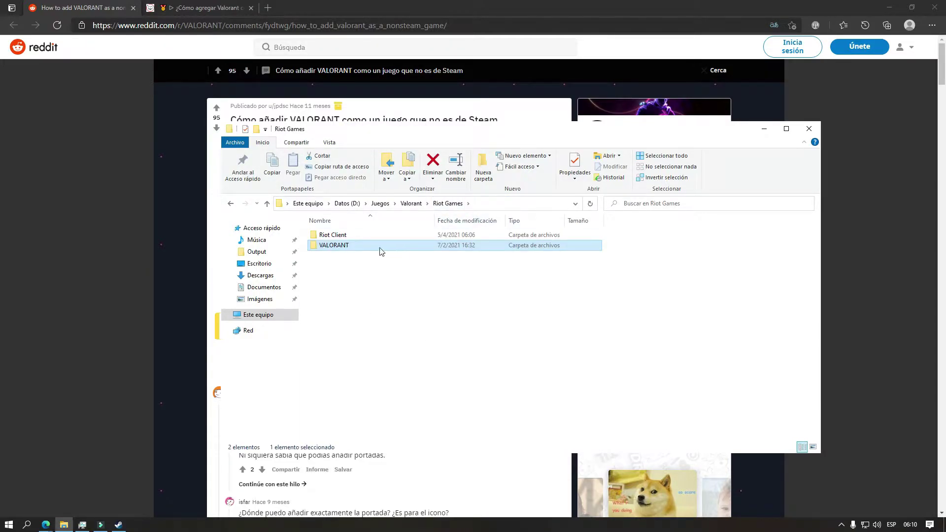
click(343, 239)
double_click(343, 239)
click(369, 288)
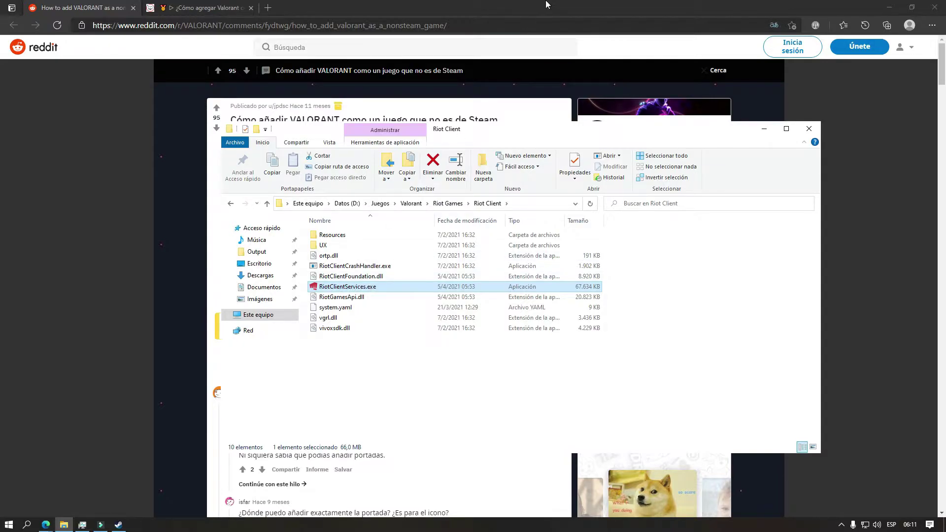
drag(489, 131, 508, 124)
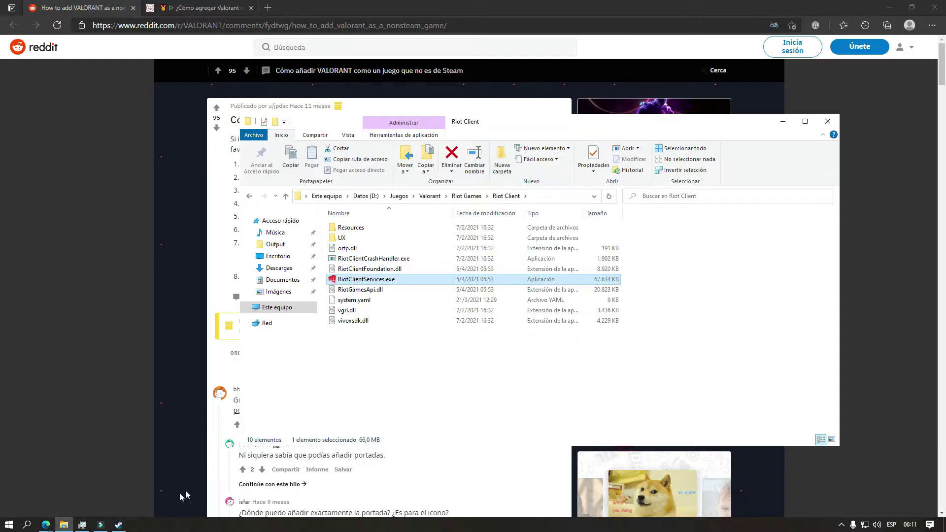
Switch to Steam, start adding a non-Steam product and look through the list of detected programs.
click(118, 524)
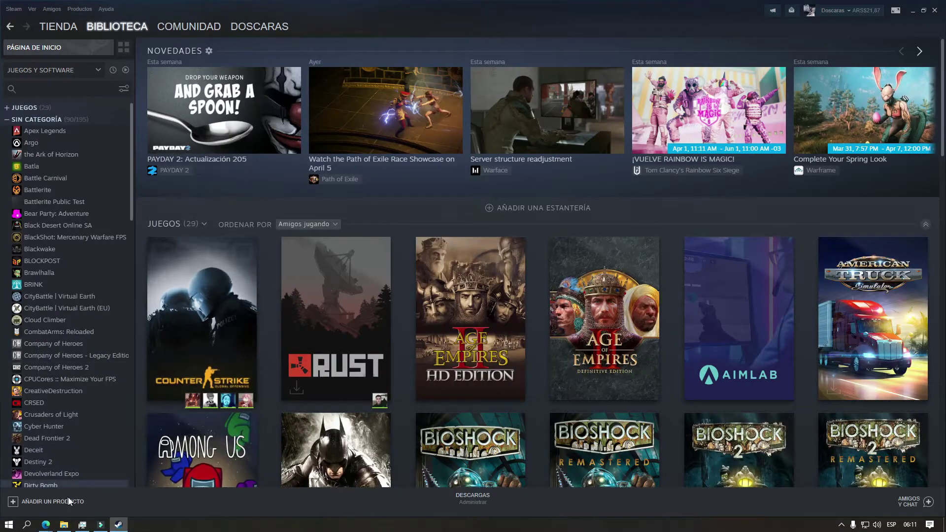
click(70, 504)
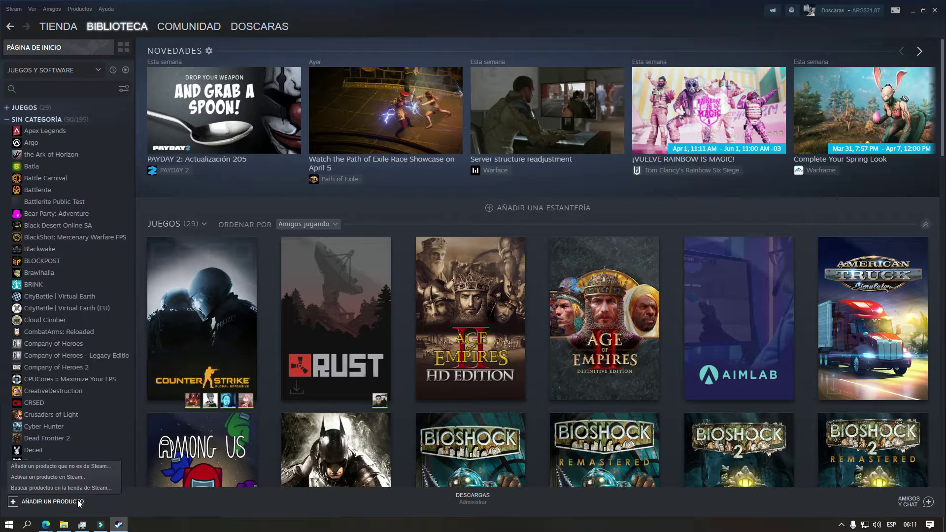
click(70, 468)
scroll(359, 292, down, 5)
scroll(359, 292, up, 2)
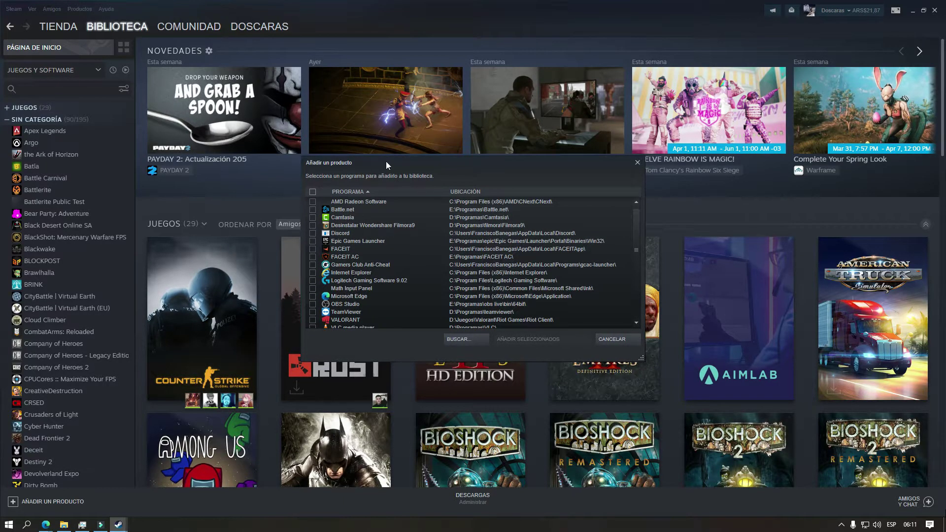
drag(386, 162, 379, 165)
Browse to D:\Juegos\Valorant\Riot Games\Riot Client, choose RiotClientServices.exe and add it to the Steam library.
click(462, 340)
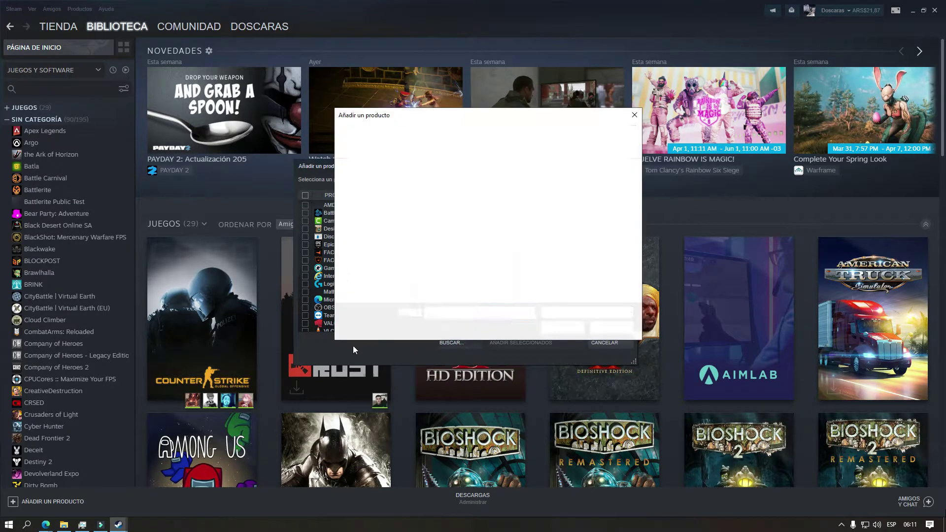
click(384, 265)
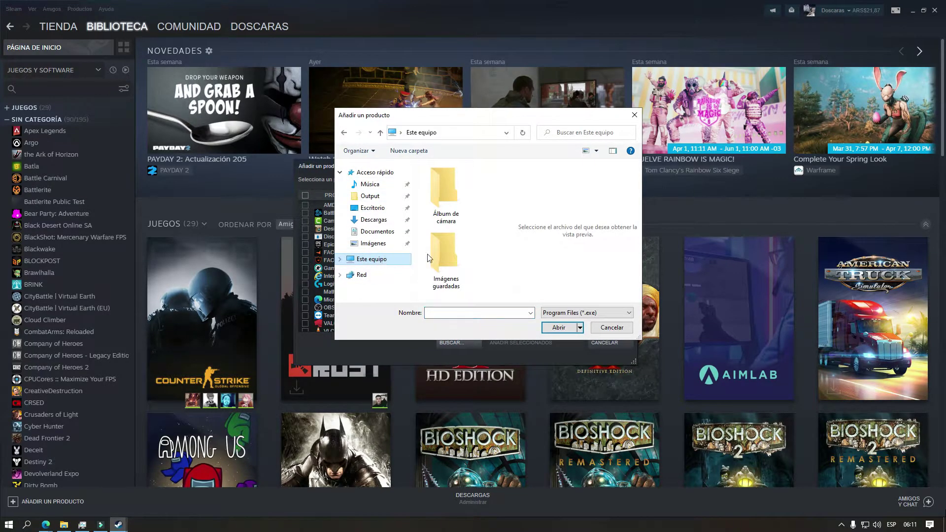
scroll(450, 257, down, 3)
double_click(463, 251)
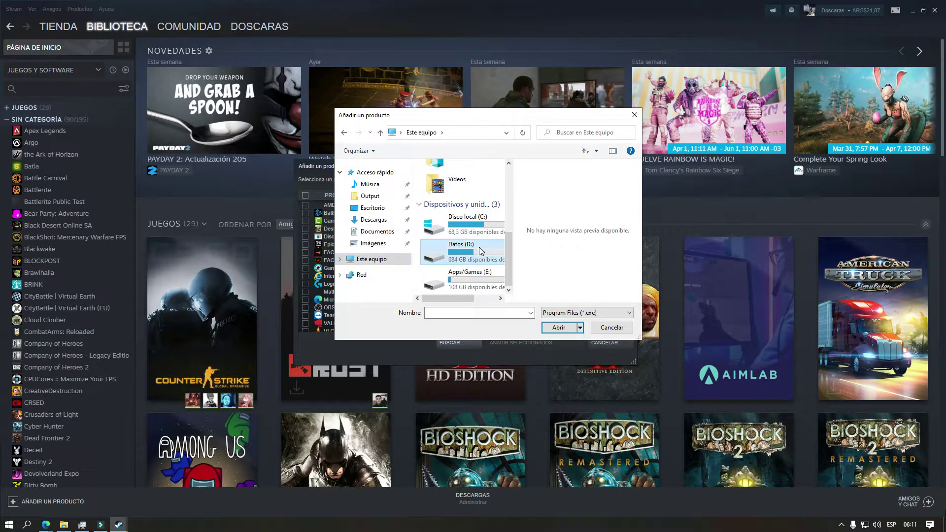
double_click(446, 211)
double_click(443, 210)
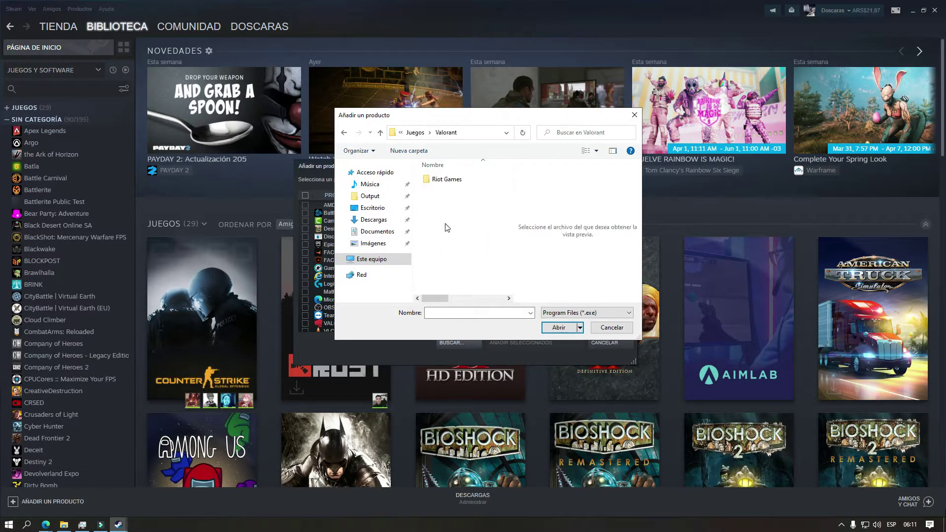
double_click(446, 181)
double_click(448, 182)
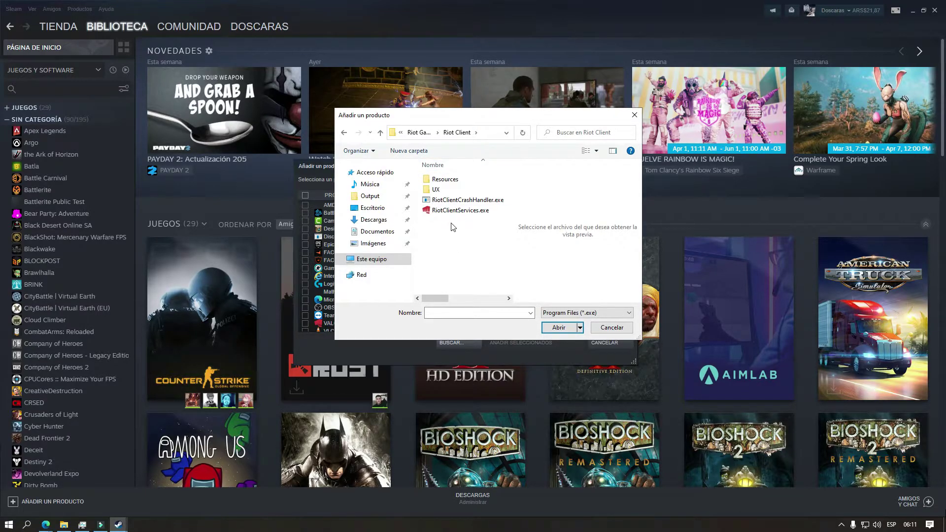
double_click(459, 211)
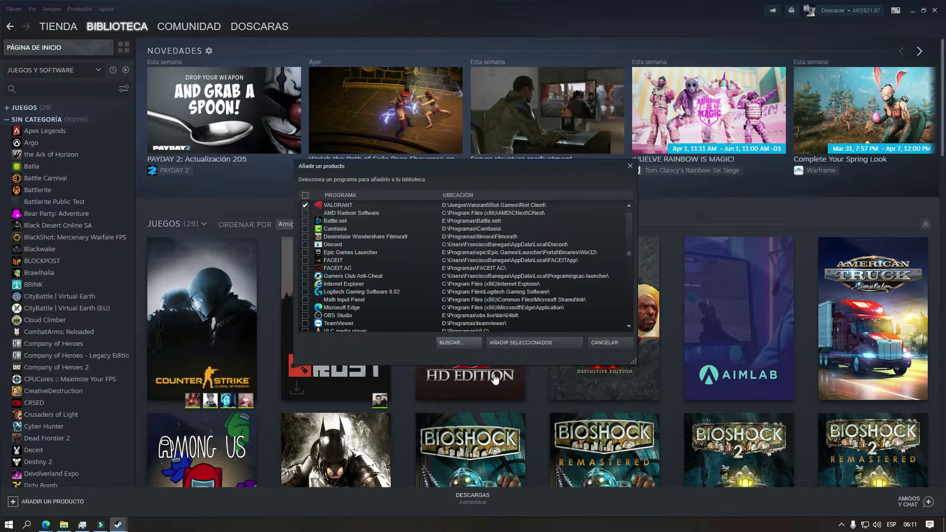
click(511, 345)
Search the library for "va" and open the VALORANT entry.
click(37, 88)
text(va)
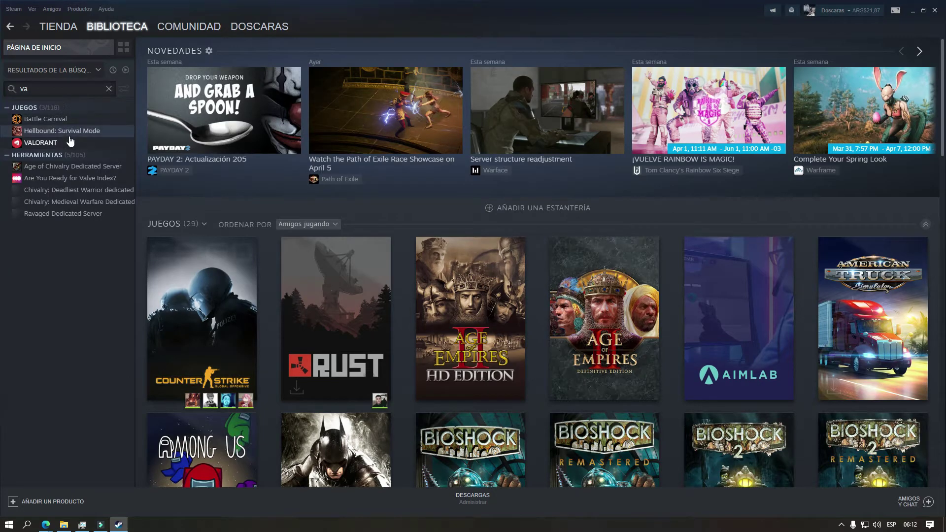
click(68, 145)
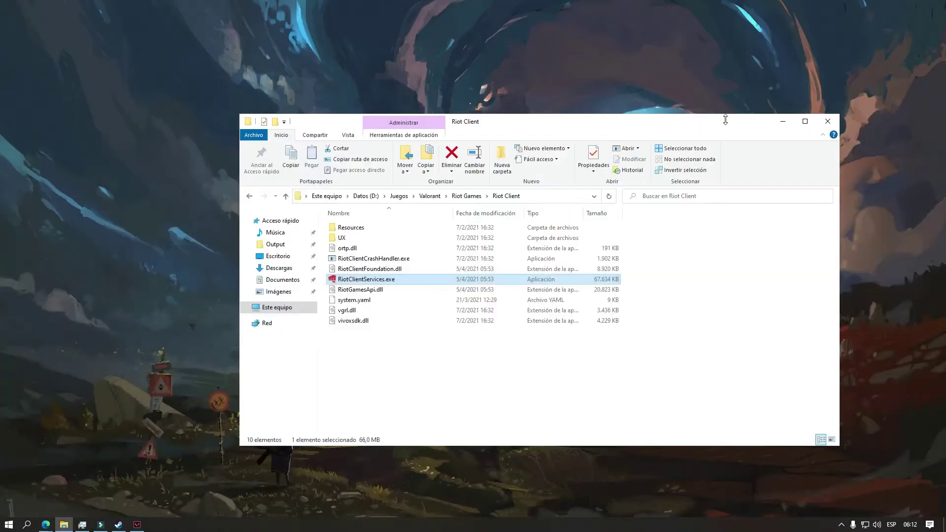
Minimize the Riot Client folder window and dismiss the invalid launch error dialog.
click(779, 123)
drag(478, 253, 454, 222)
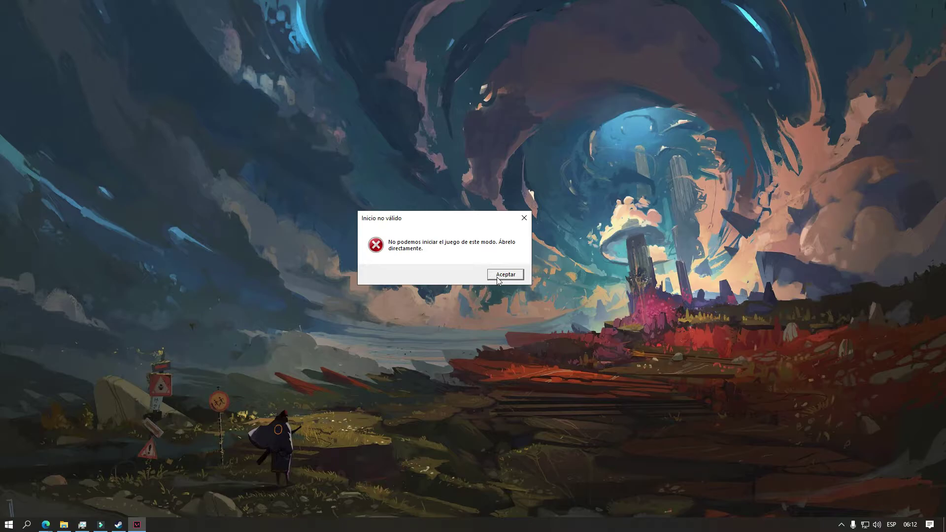
click(519, 275)
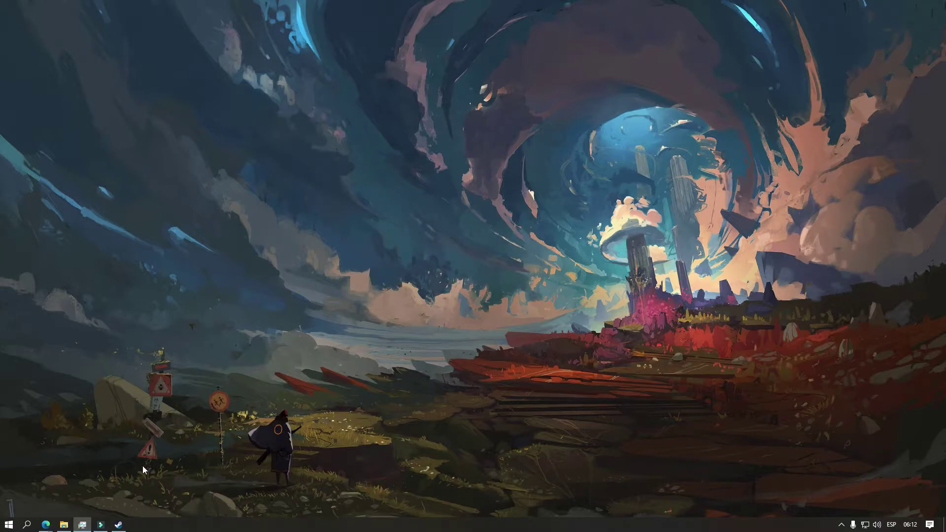
Switch to Steam and open the properties of the VALORANT library entry.
click(119, 525)
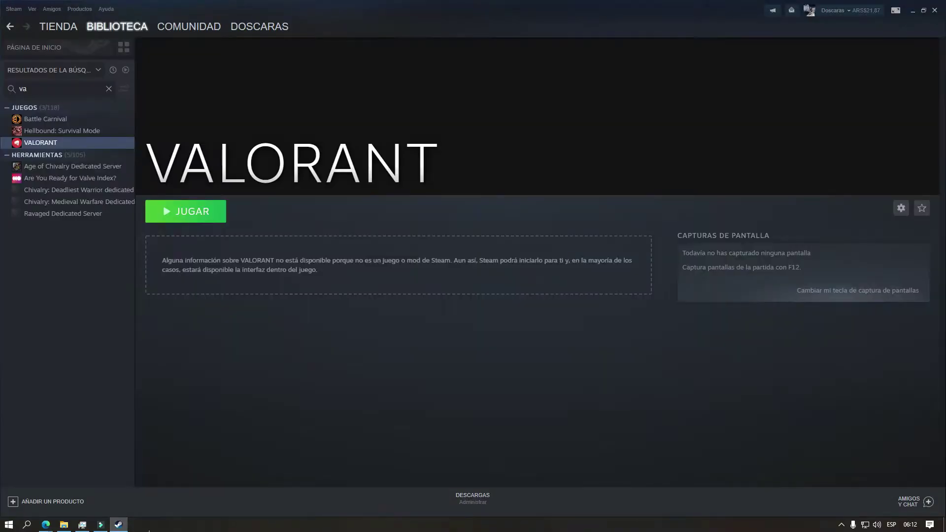
right_click(70, 143)
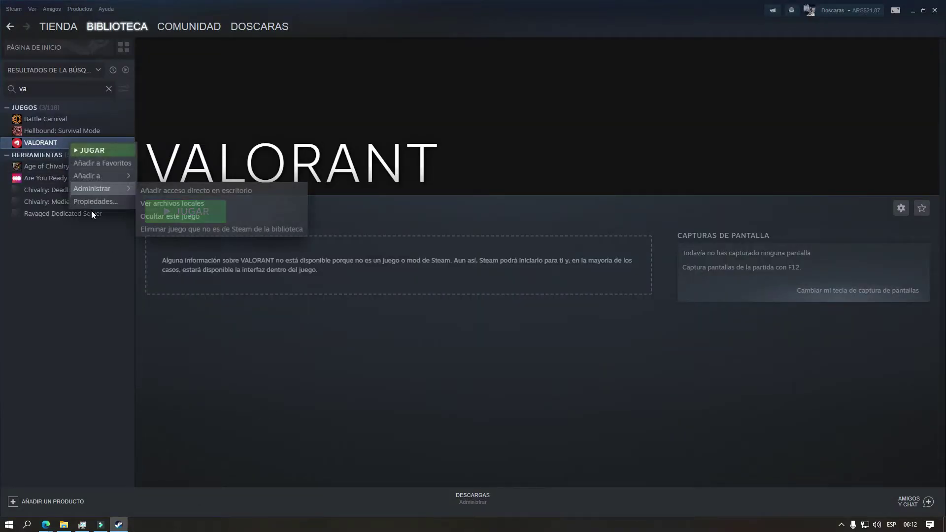
click(95, 201)
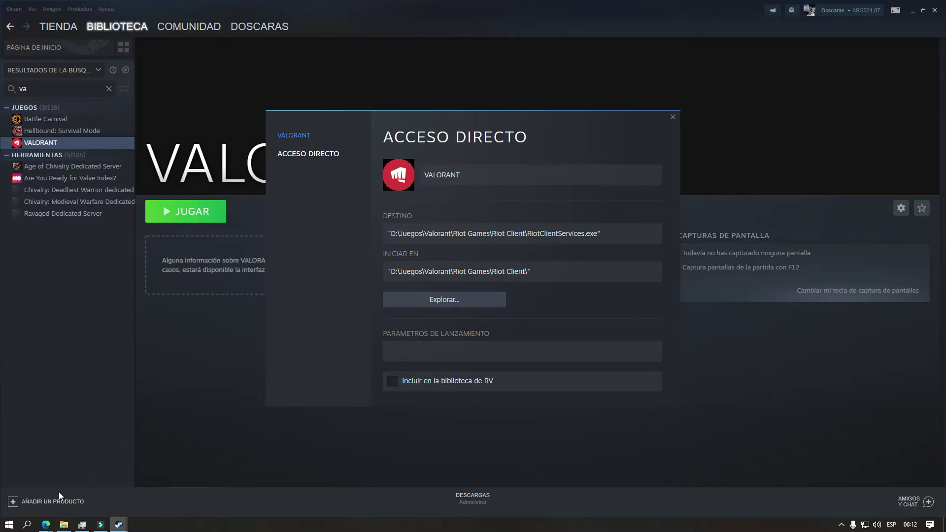
Switch to the browser and copy "--launch-product=valorant --launch-patchline=live" from the Reddit post, then minimize the window.
mouse_move(45, 525)
click(178, 499)
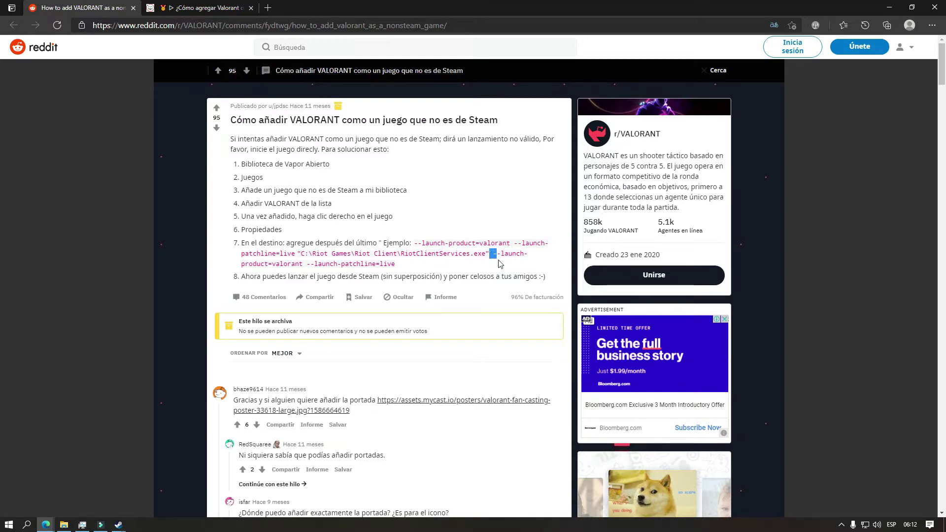
drag(492, 256, 506, 272)
key(ctrl+c)
click(530, 265)
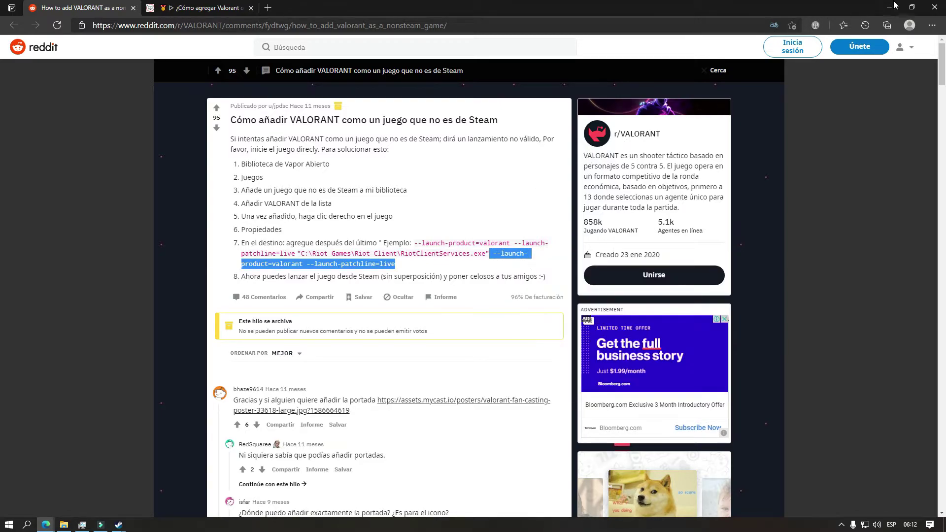
click(889, 7)
Append --launch-product=valorant --launch-patchline=live to the shortcut's target and enter the same text as its launch parameters.
click(401, 235)
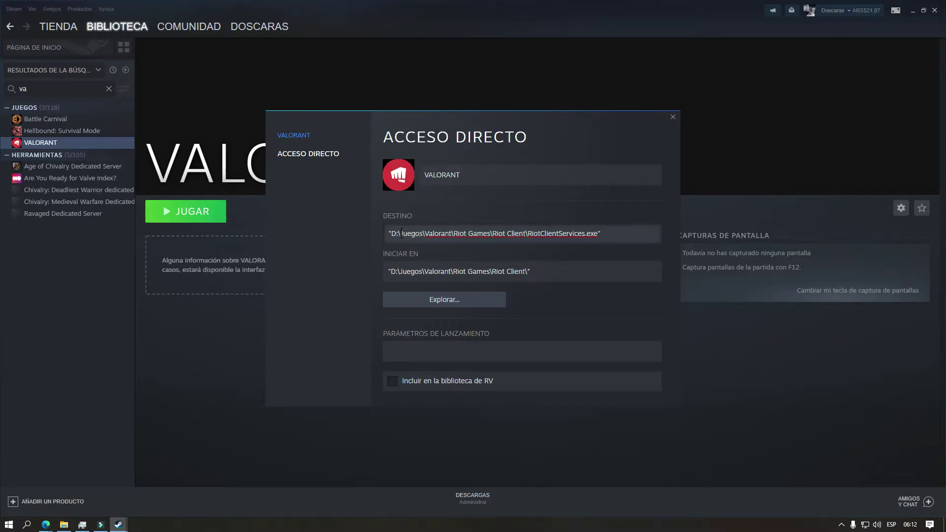
key(ctrl+v)
click(486, 358)
key(ctrl+v)
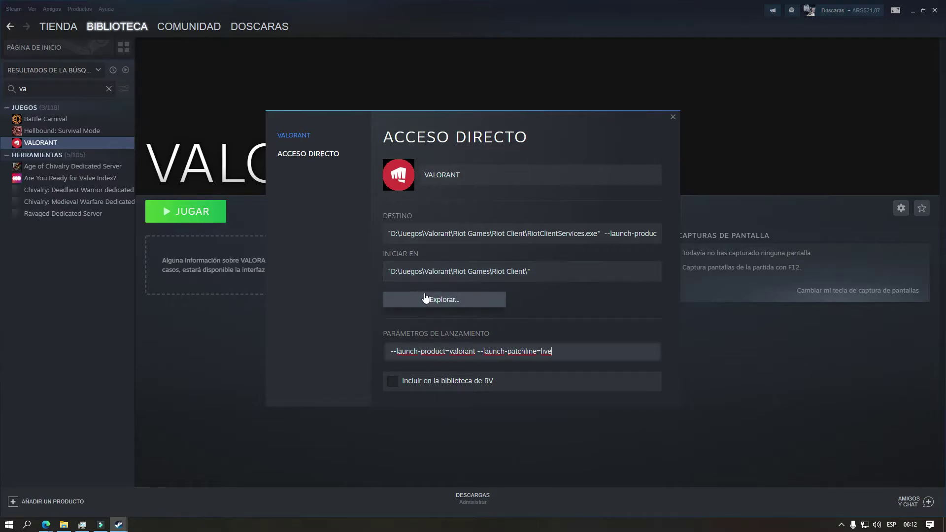
Check the shortcut's target path, then close the properties and launch VALORANT from its library page.
click(391, 234)
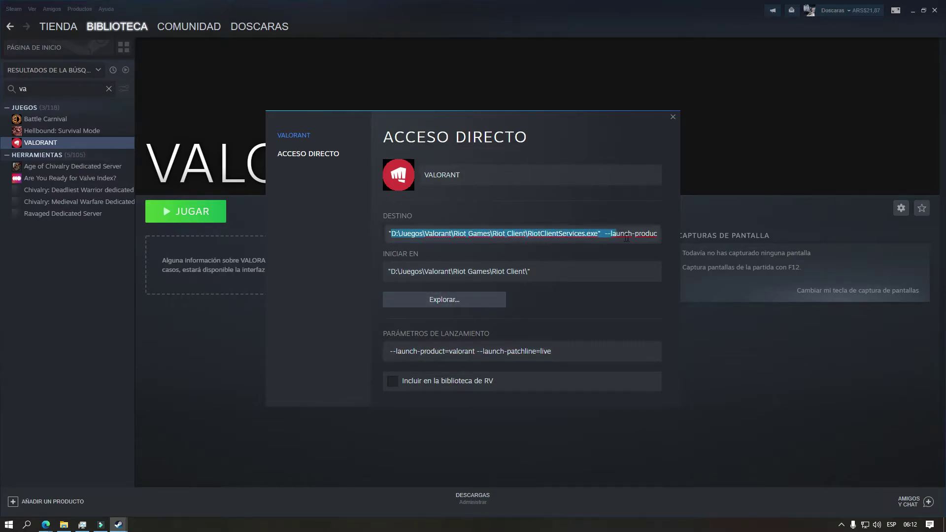
double_click(541, 238)
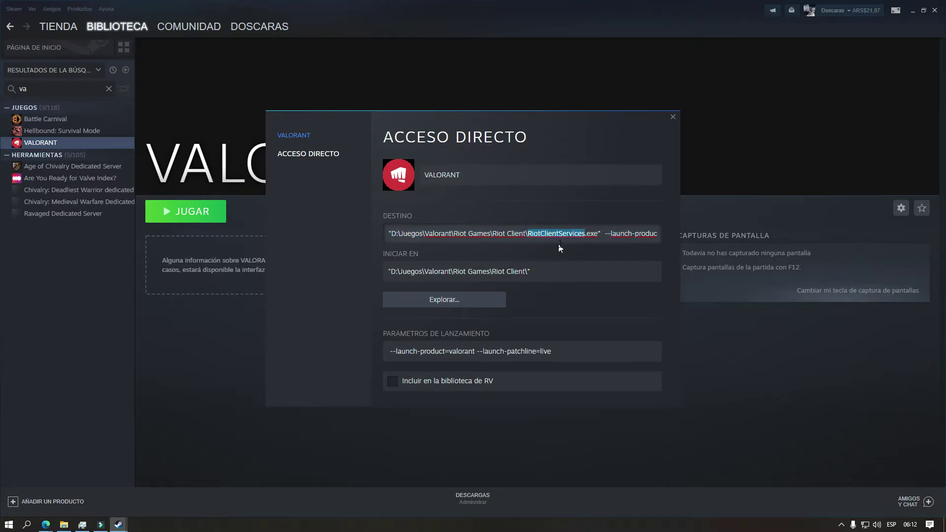
click(600, 235)
click(673, 117)
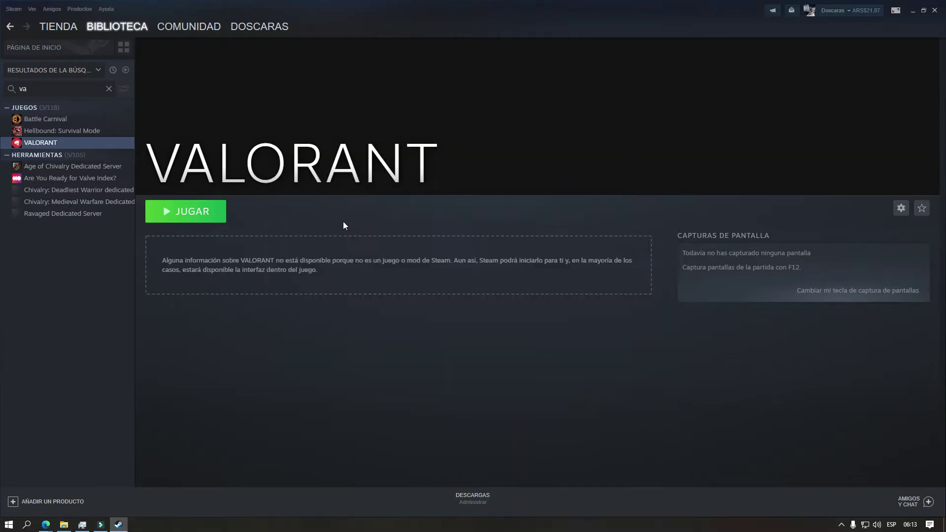
click(195, 211)
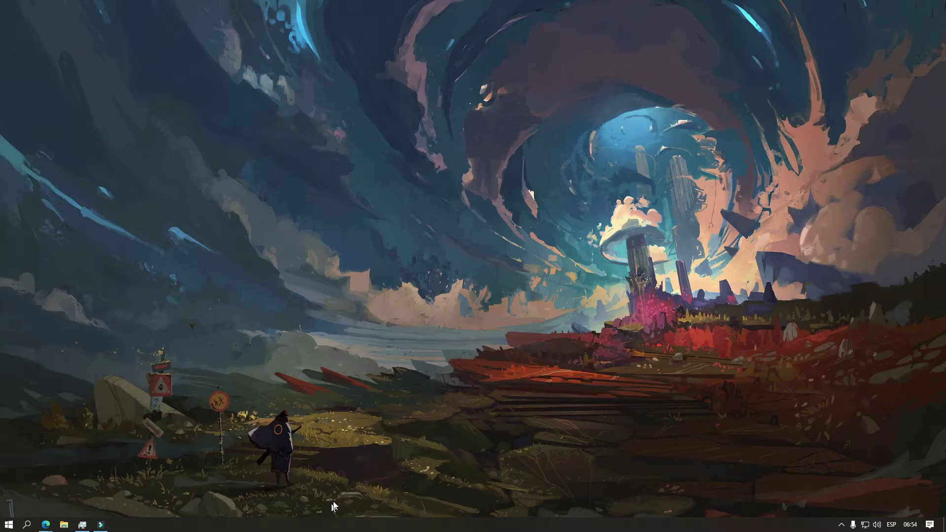
Switch to the browser and look through the "valorant wallpaper" image results for a background picture.
key(alt+Tab)
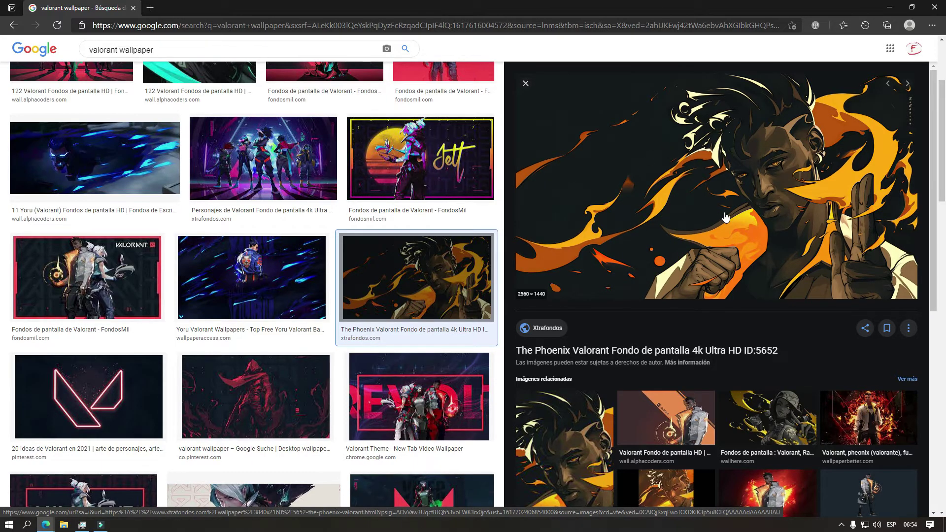
scroll(364, 244, up, 3)
scroll(367, 244, down, 7)
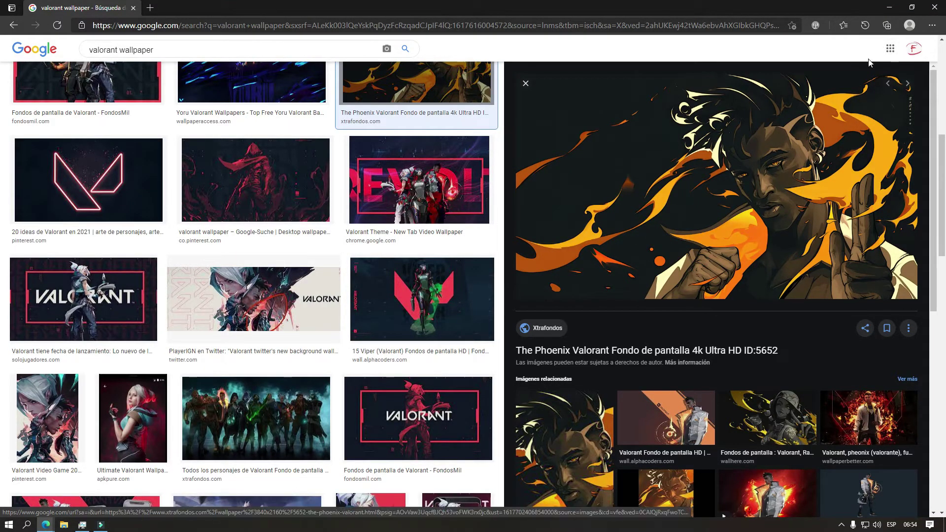
click(890, 8)
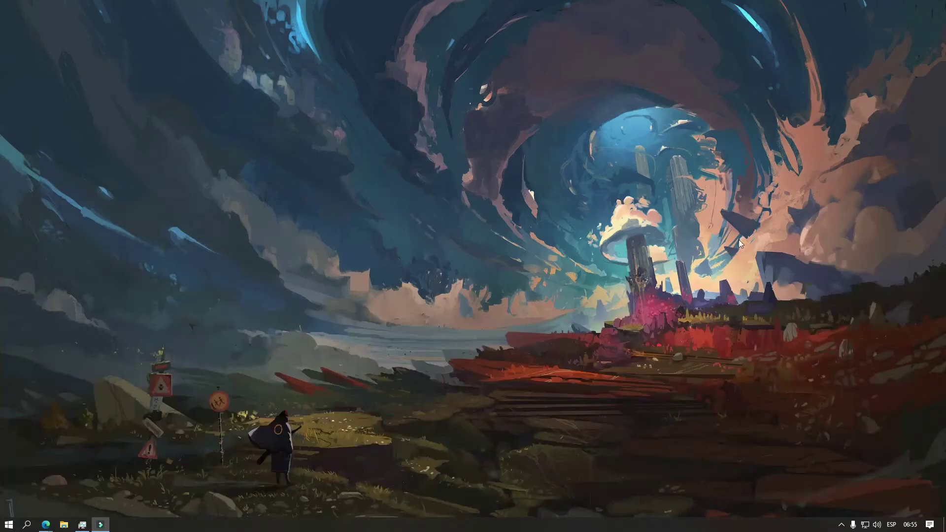
Reopen Steam and set VALORANT's custom background to the-phoenix-valorant_2560x1440_xtrafondos.com (1).jpg from the Descargas folder.
click(841, 525)
click(862, 471)
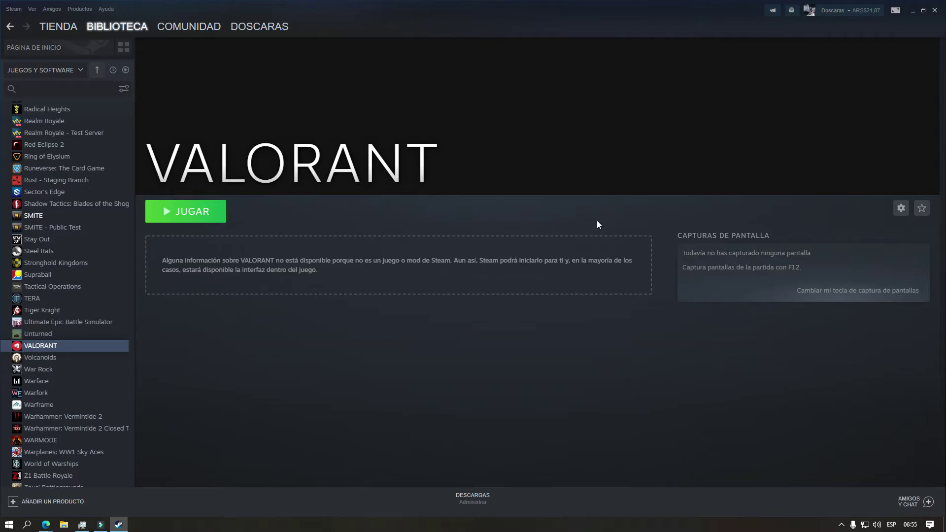
right_click(513, 98)
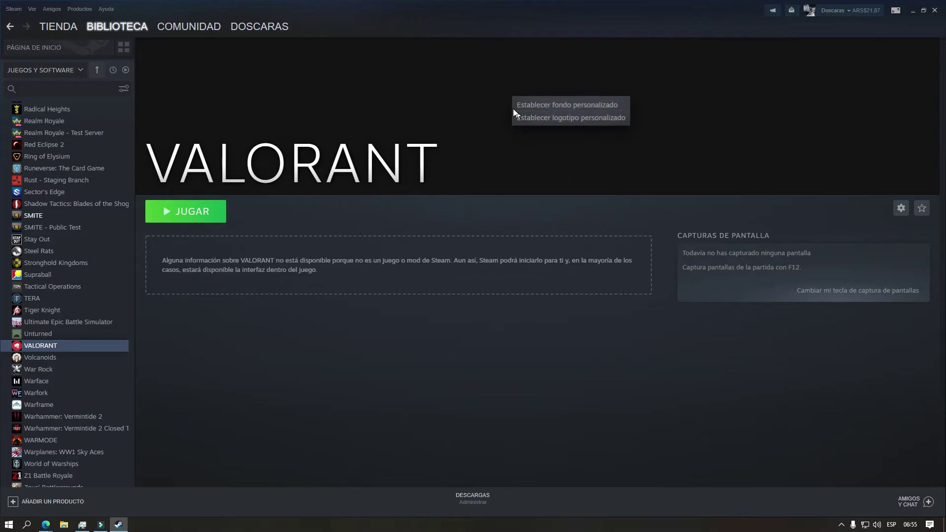
click(587, 104)
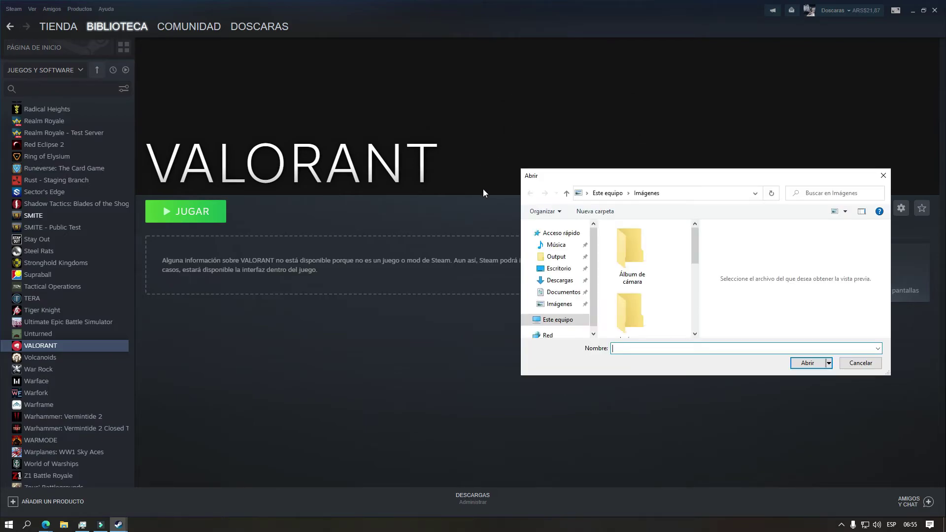
scroll(653, 318, down, 2)
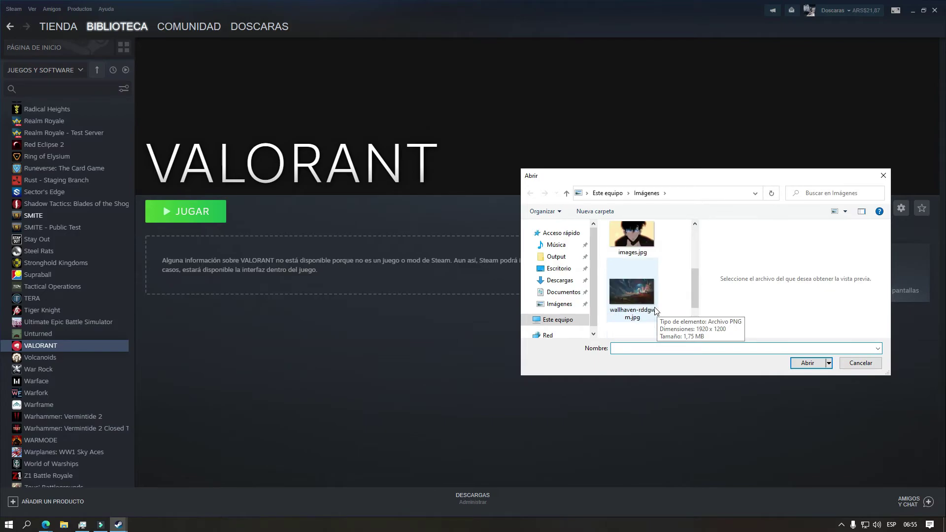
click(560, 280)
click(656, 253)
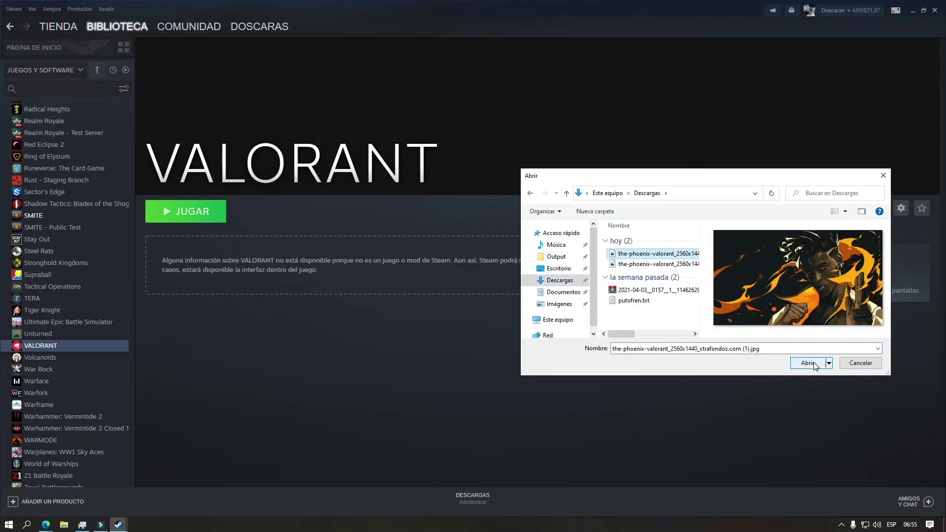
click(815, 362)
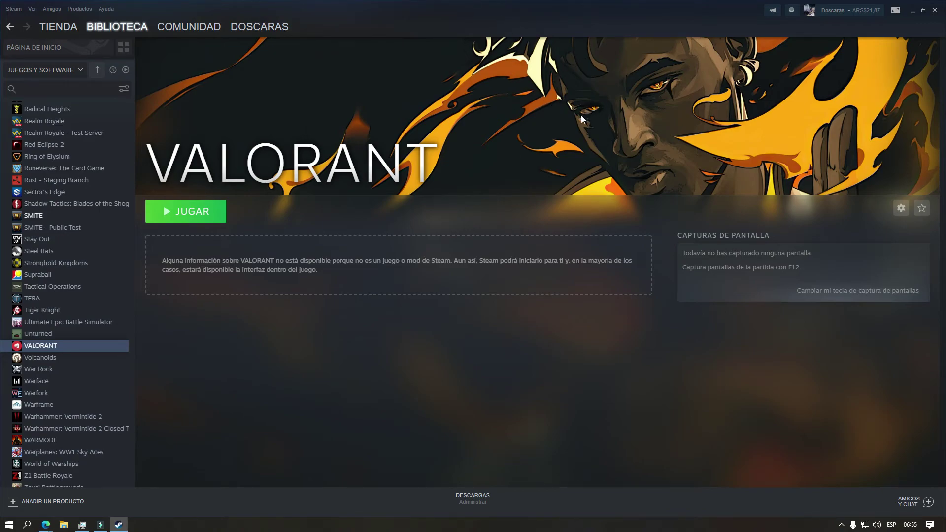
right_click(522, 90)
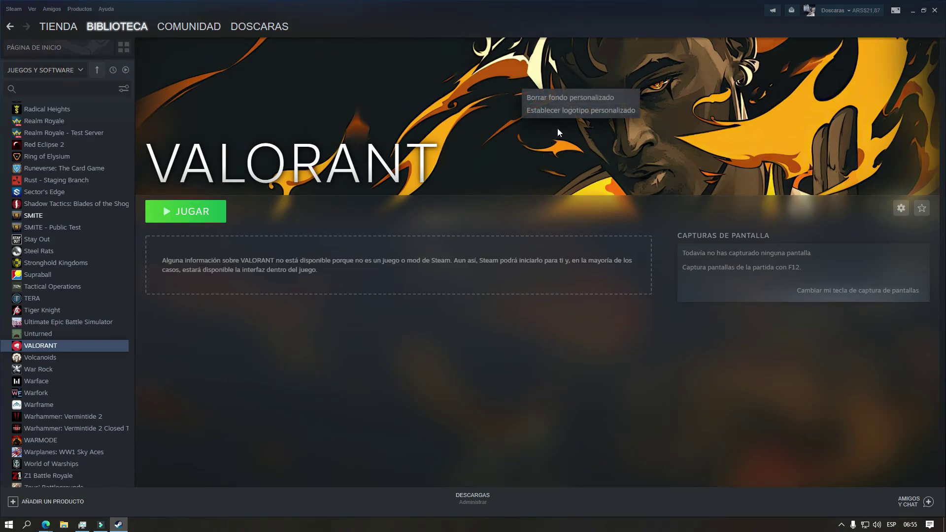
click(574, 112)
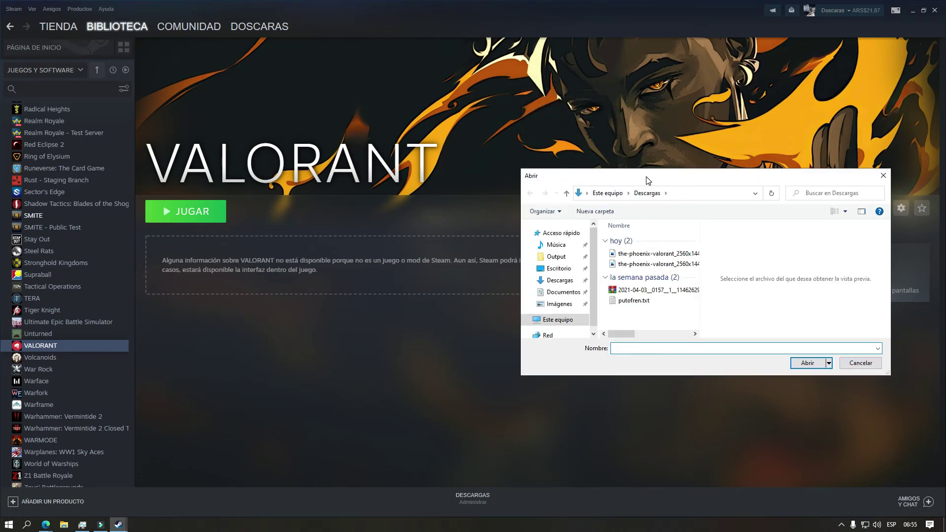
drag(648, 176, 543, 174)
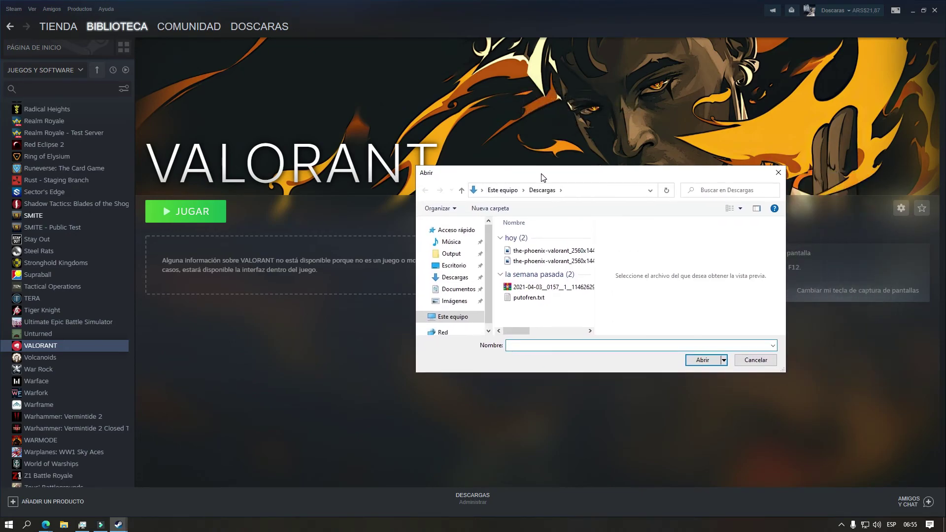
click(751, 361)
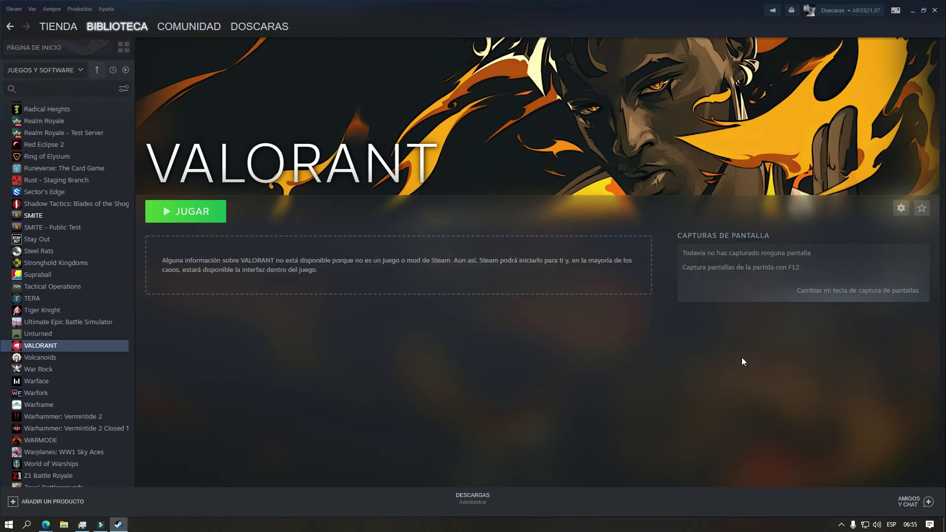